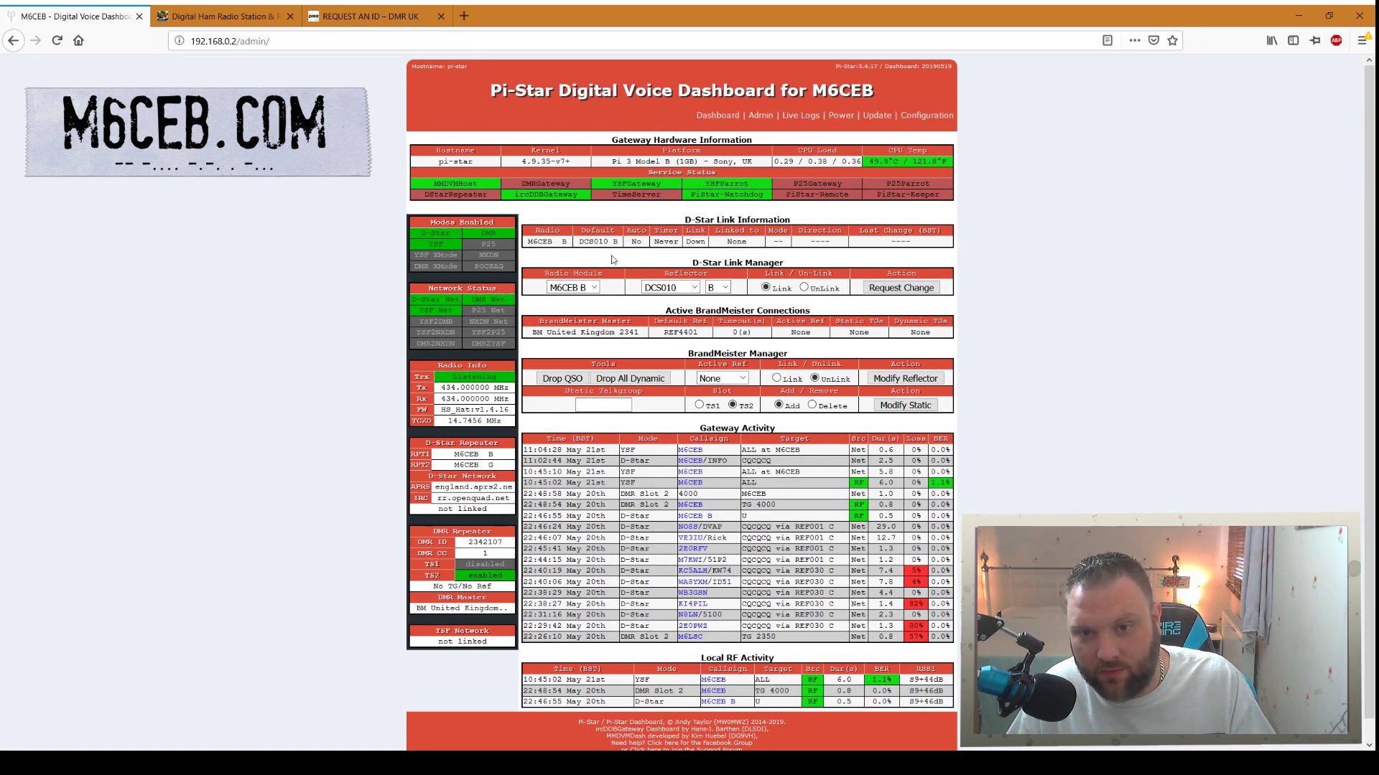
Disable D-Star mode, enable YSF2P25 in Configuration, and apply the MMDVMHost changes.
left_click(930, 115)
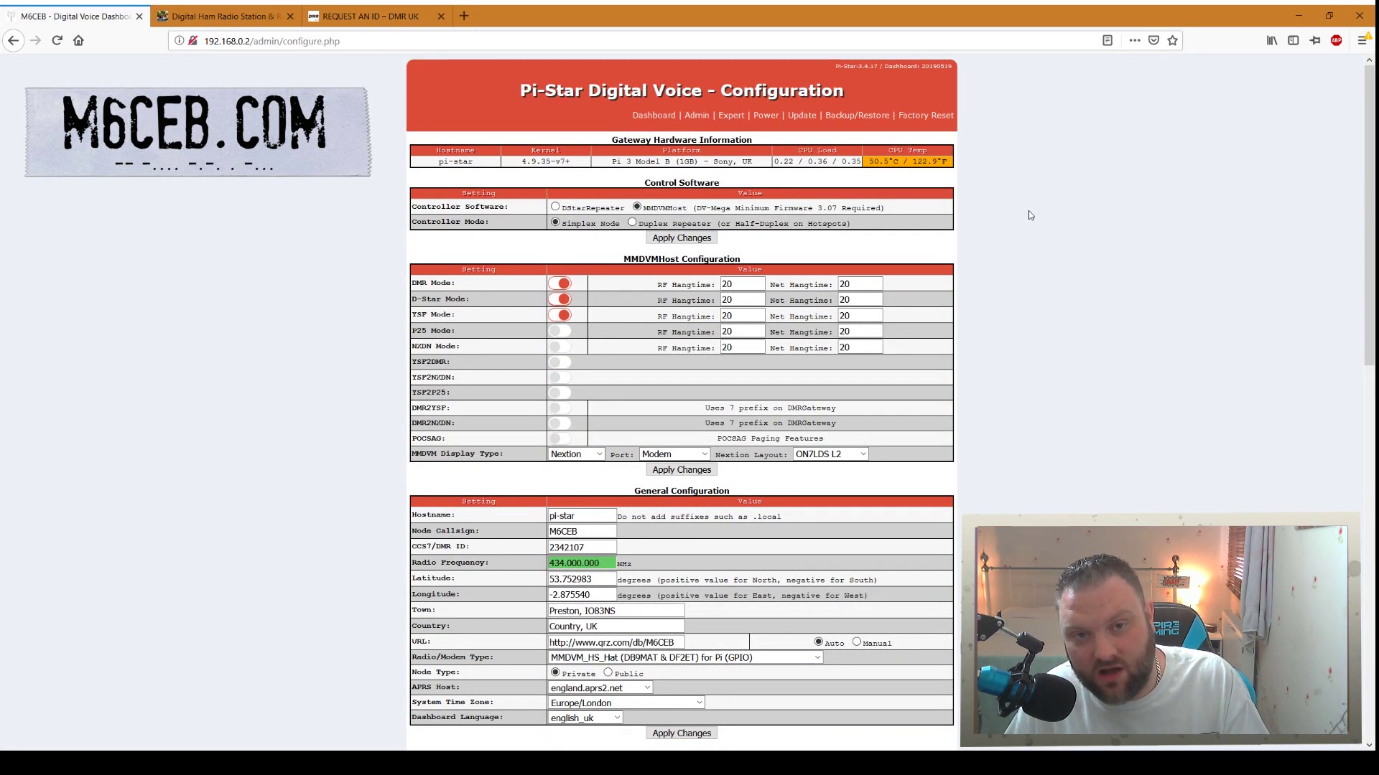
left_click(558, 299)
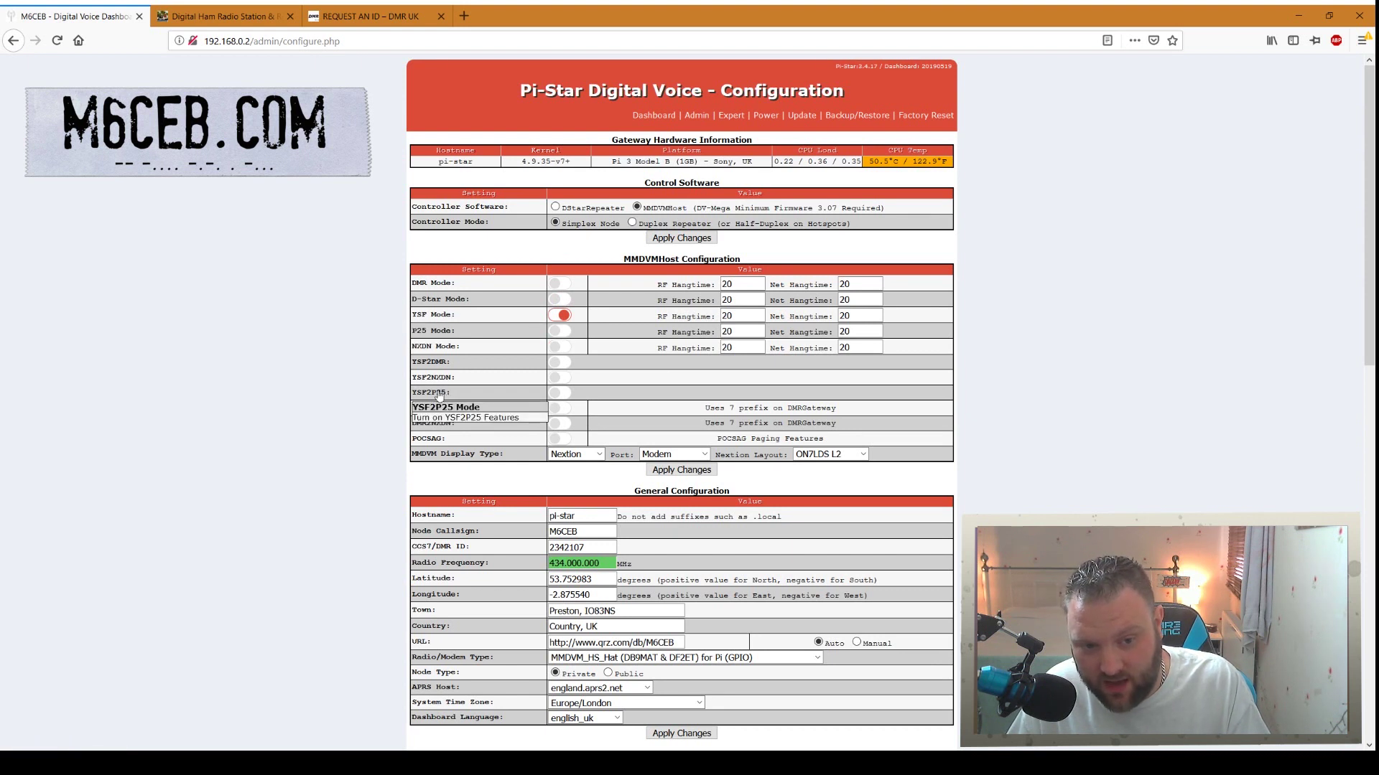
left_click(559, 393)
left_click(681, 469)
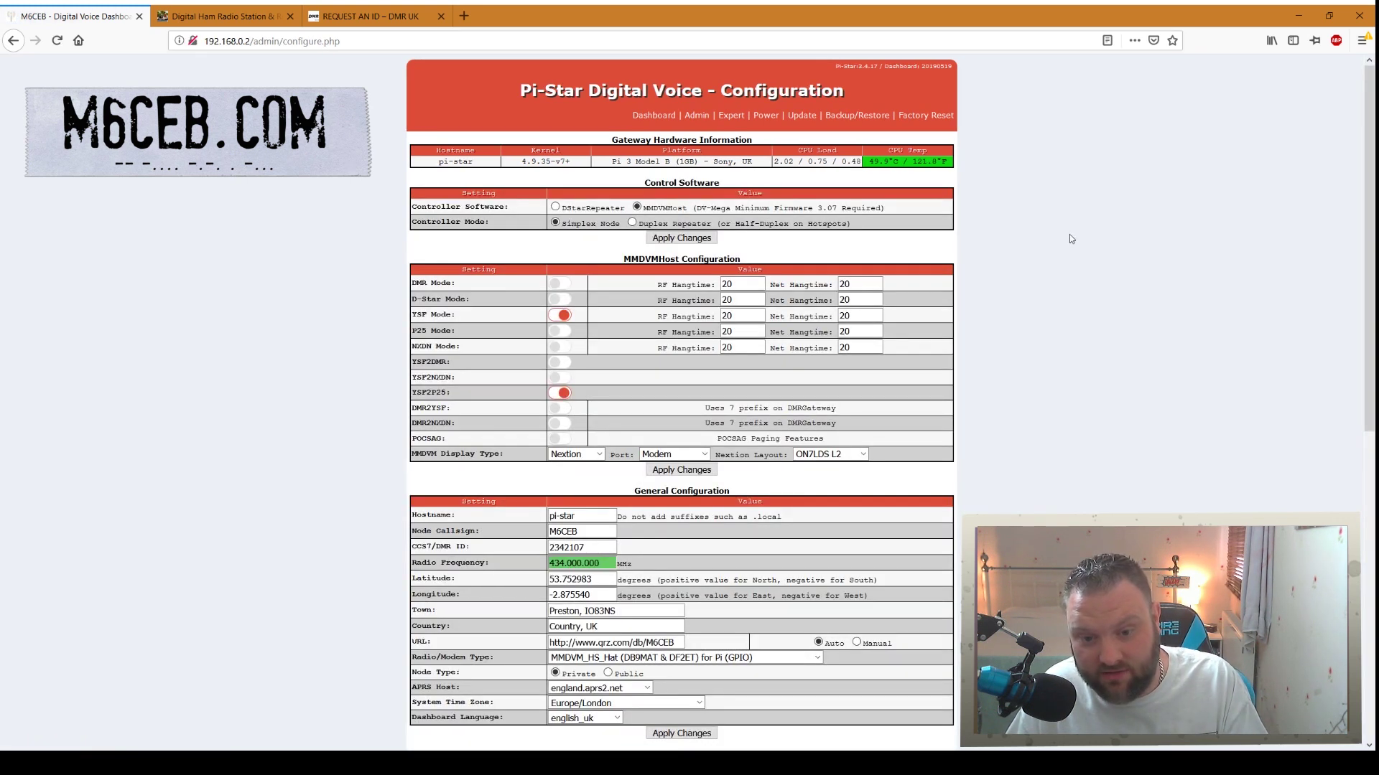
scroll(1055, 321, "down", 2)
scroll(1058, 320, "down", 2)
scroll(1061, 320, "down", 2)
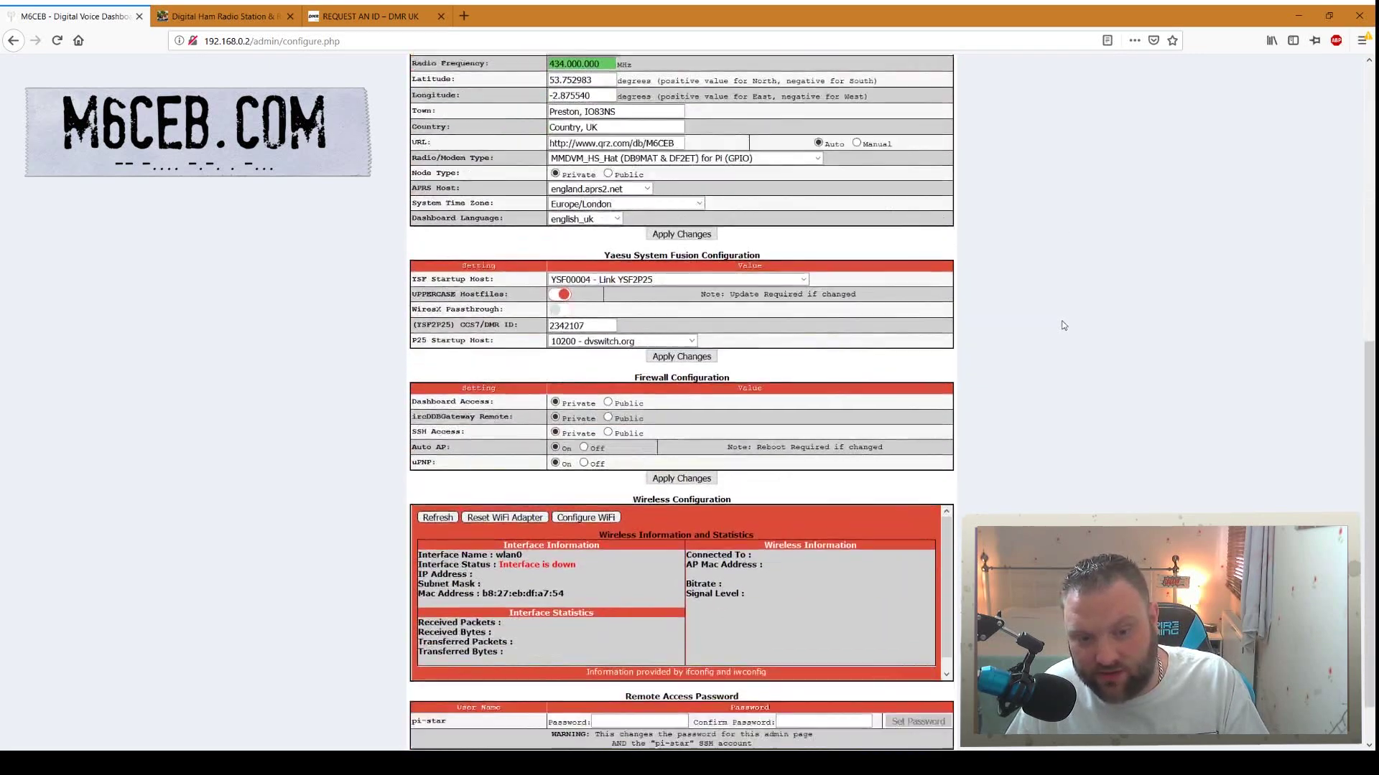
scroll(684, 231, "up", 1)
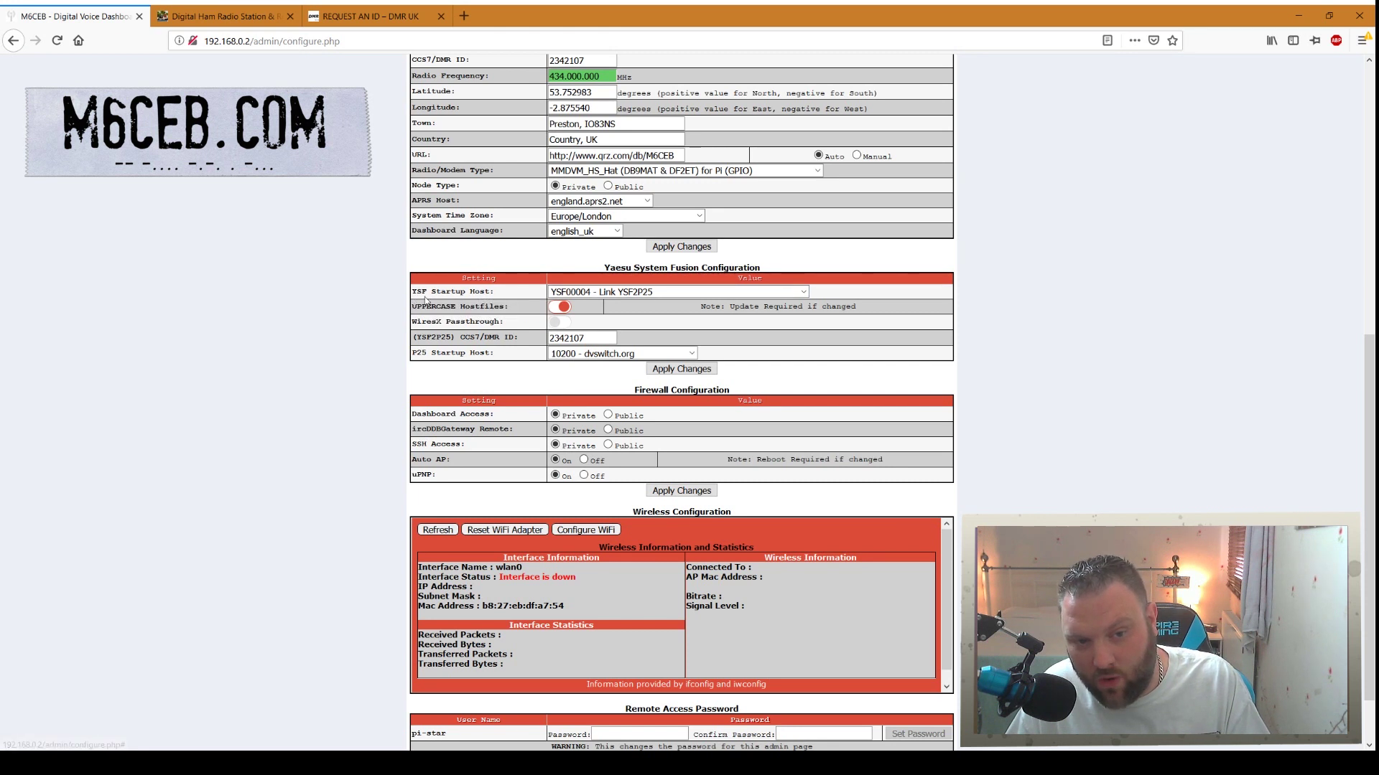
left_click(661, 293)
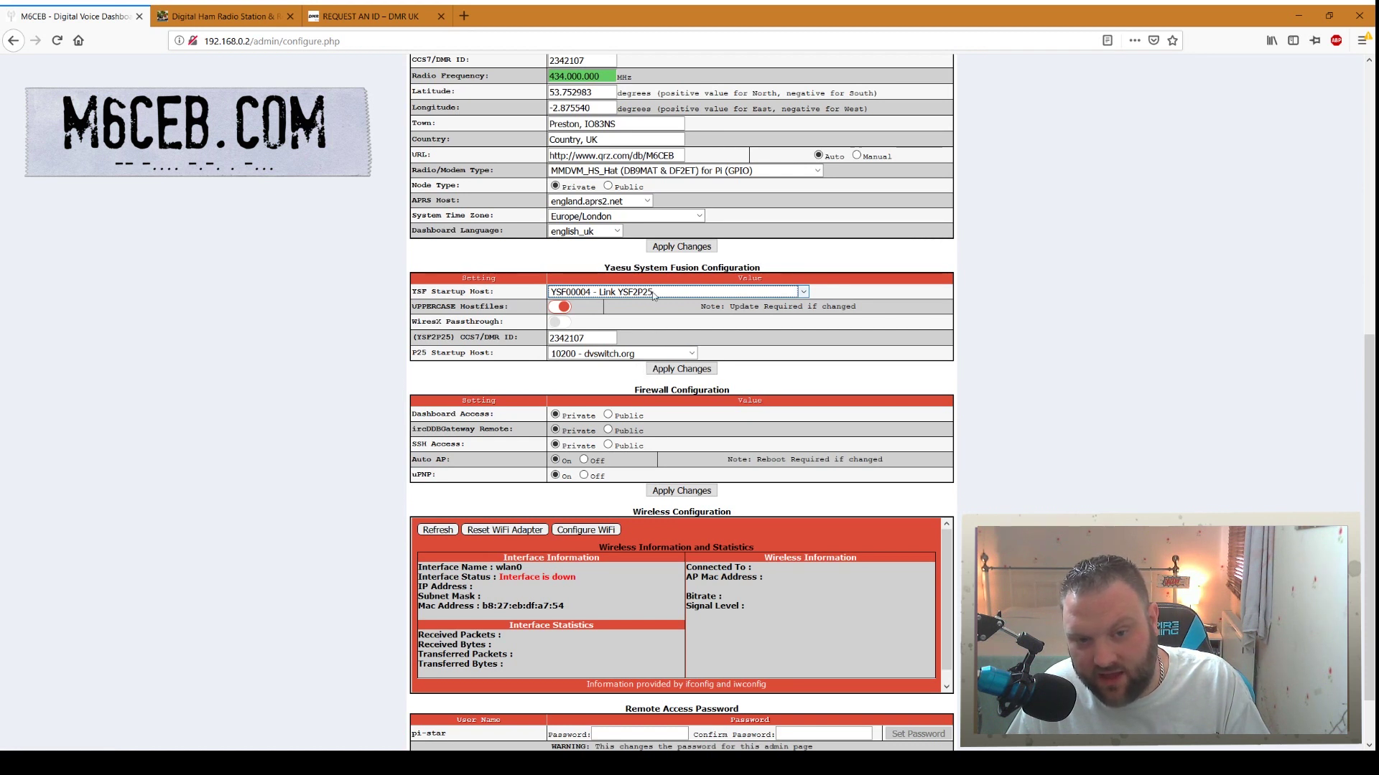
left_click_drag(596, 338, 544, 341)
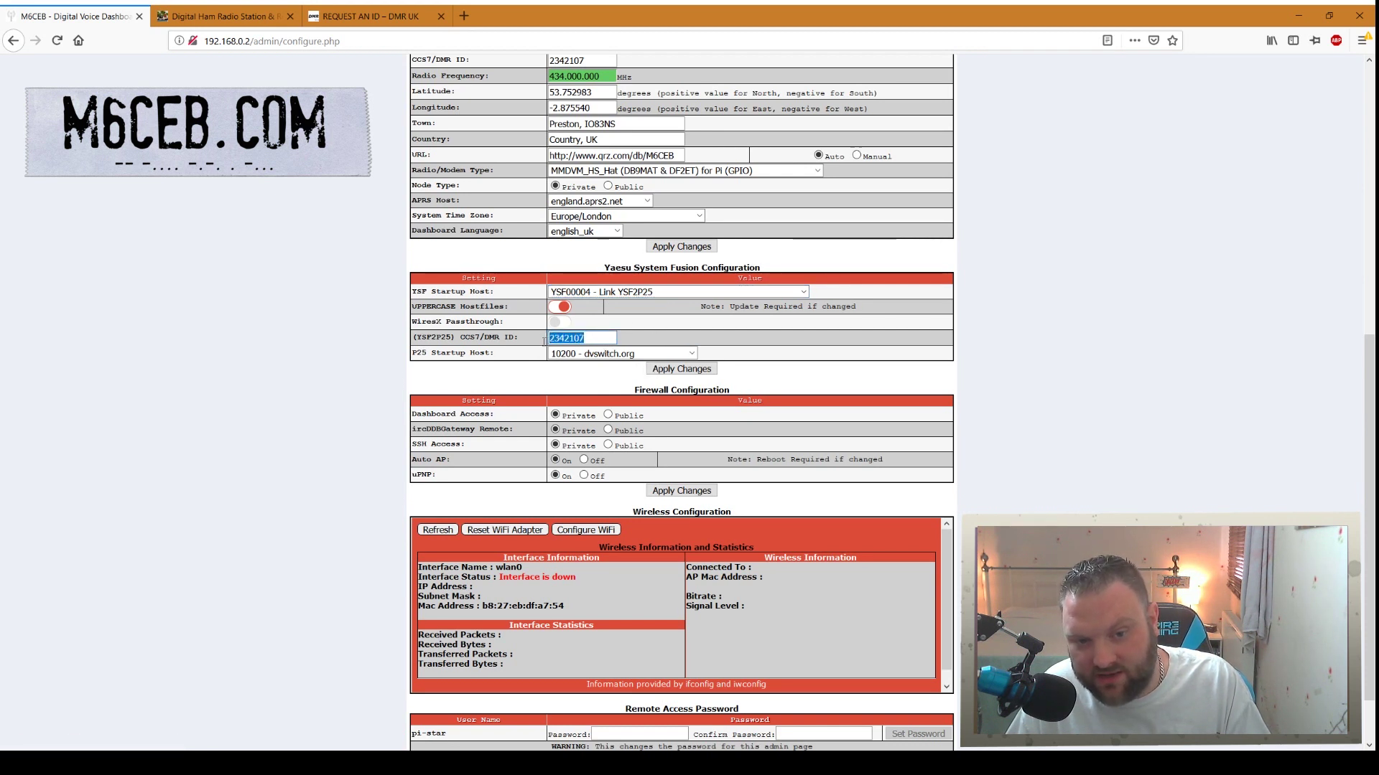
left_click(970, 327)
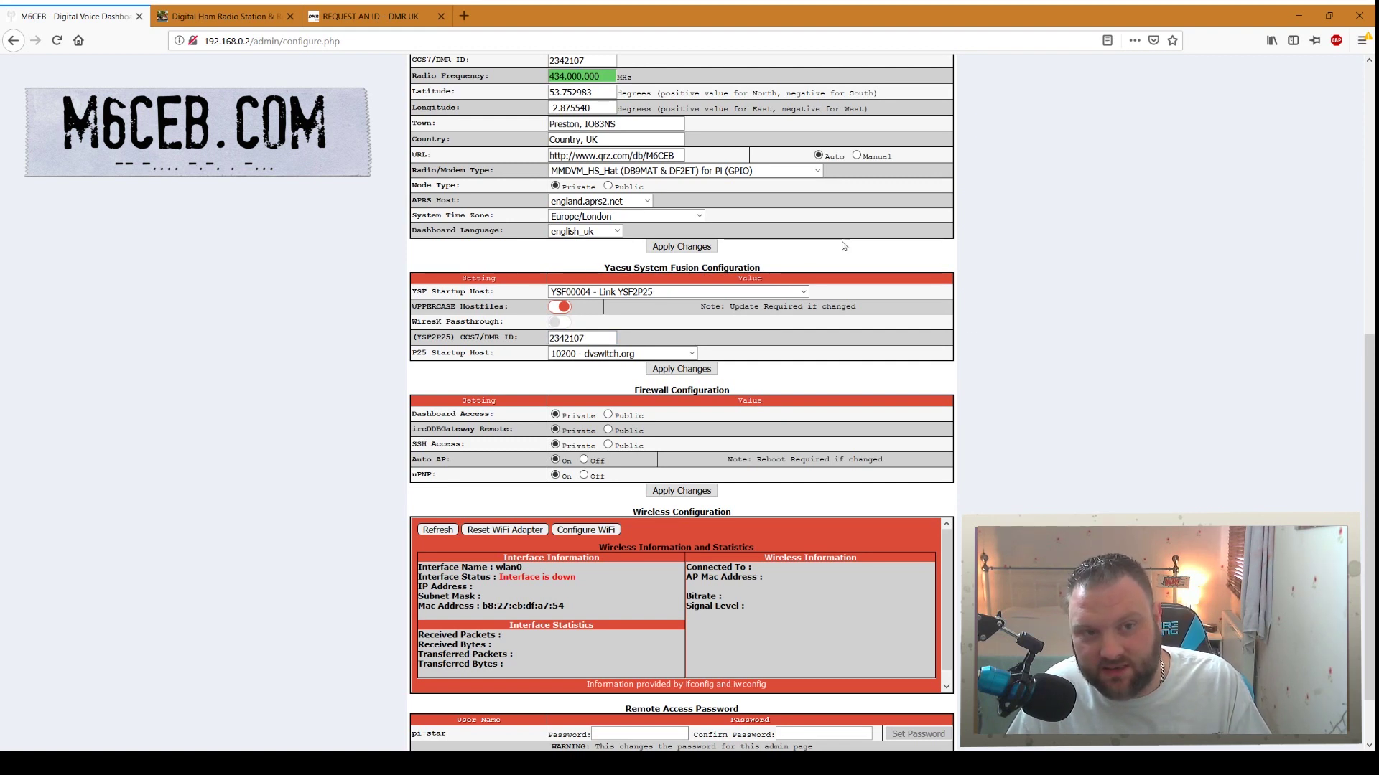
left_click(386, 15)
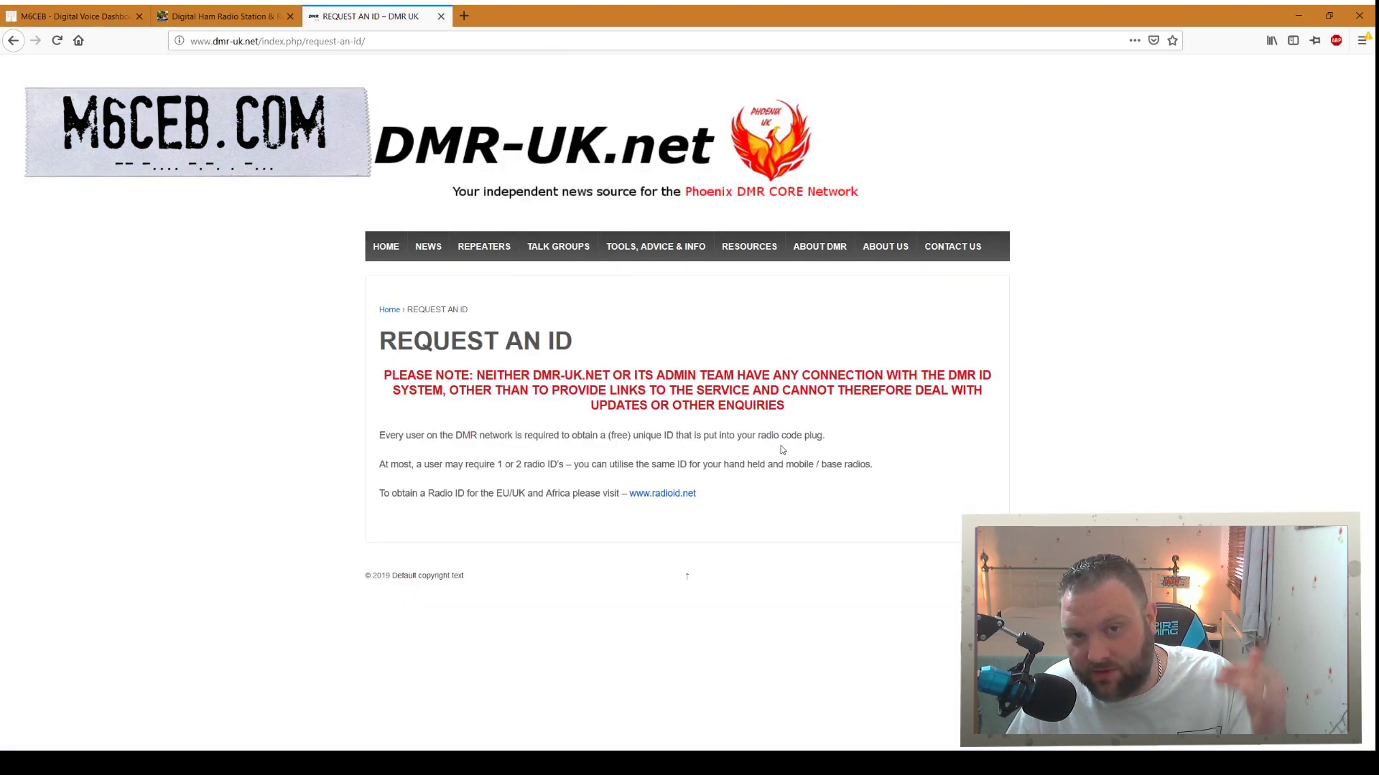
key("ctrl+Tab")
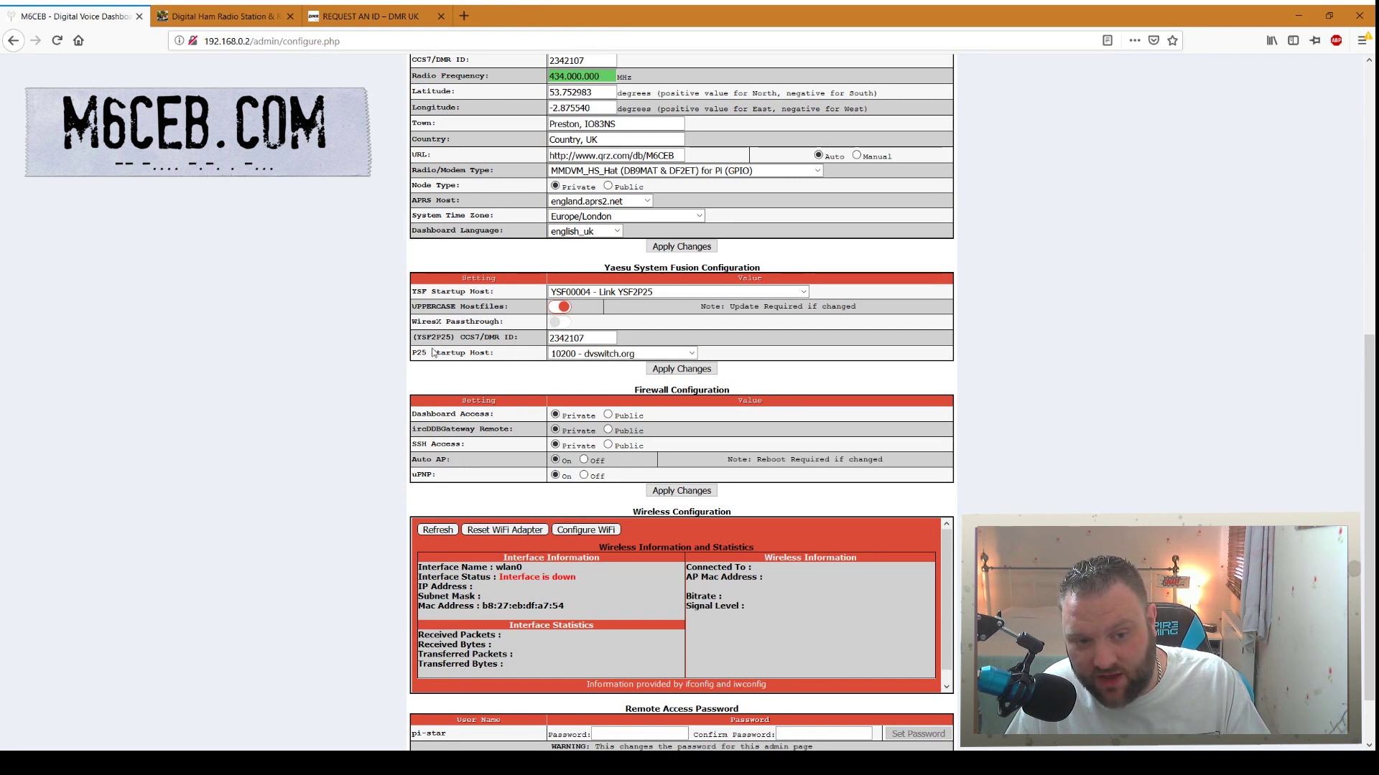
Choose '10 - Parrot' as the P25 startup host and apply the Yaesu section changes.
left_click(523, 362)
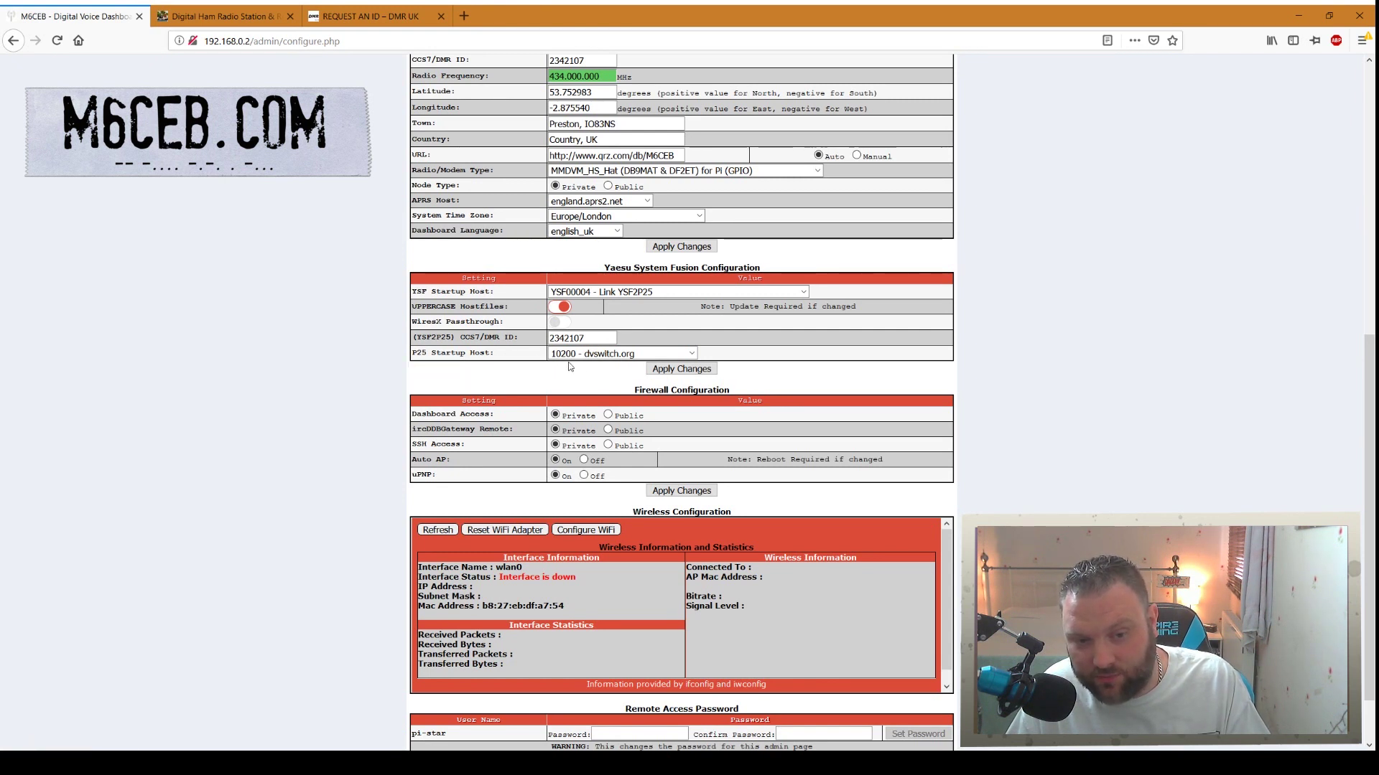
left_click(656, 356)
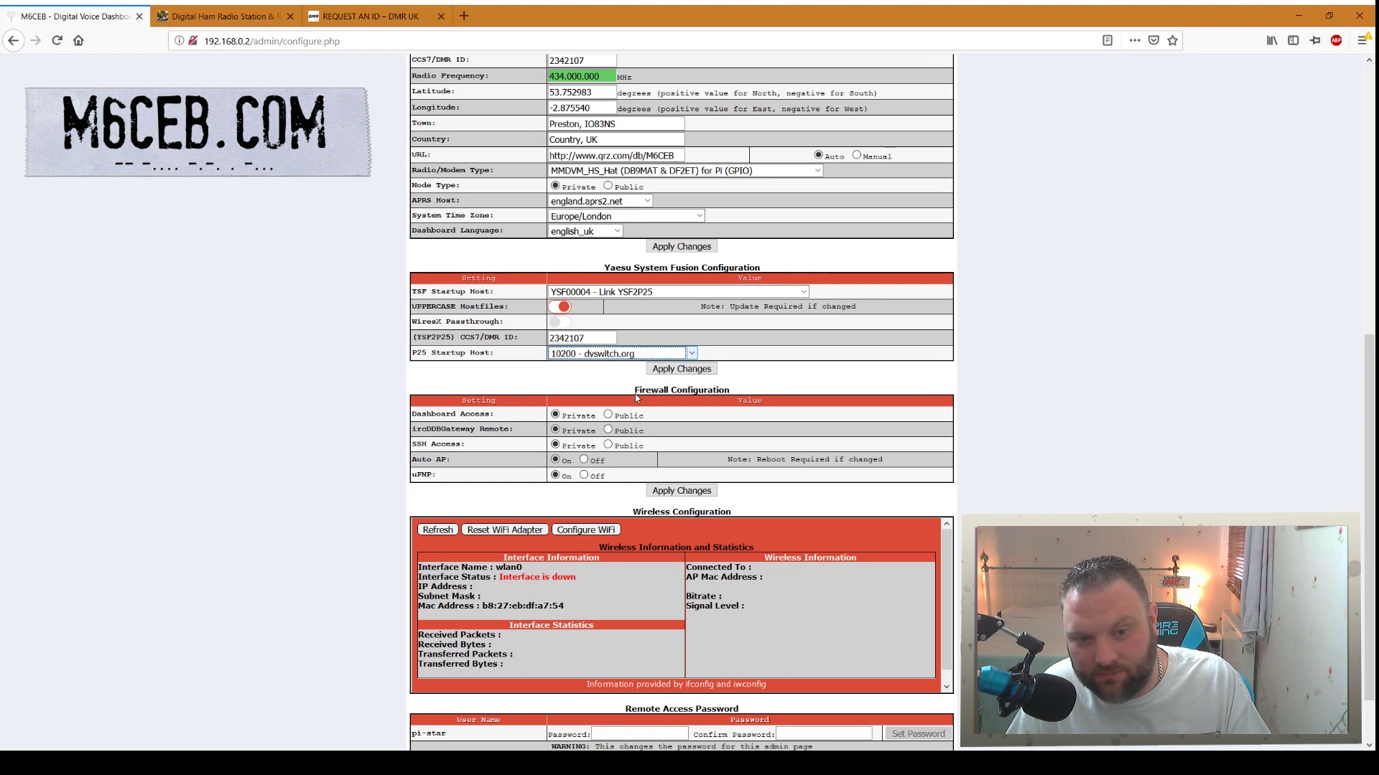
key("Home")
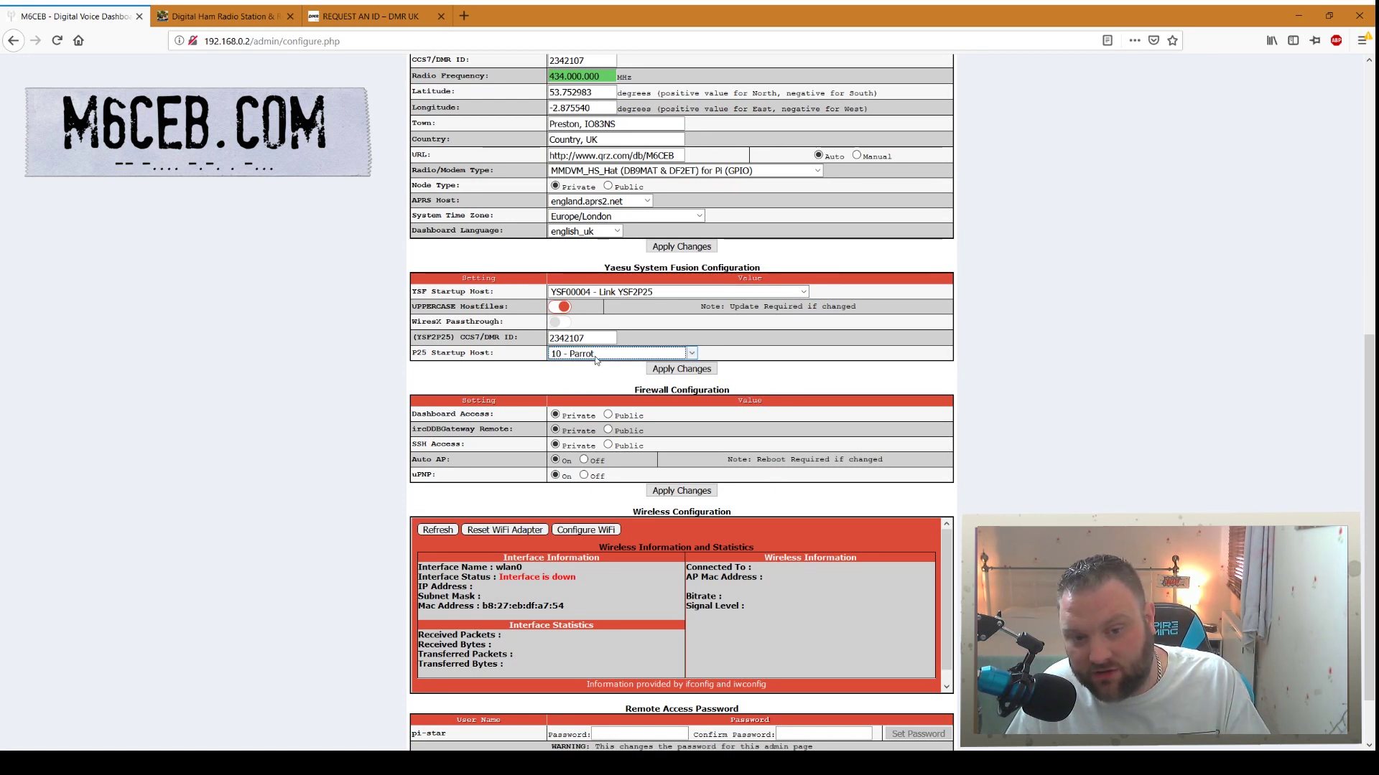
left_click(686, 369)
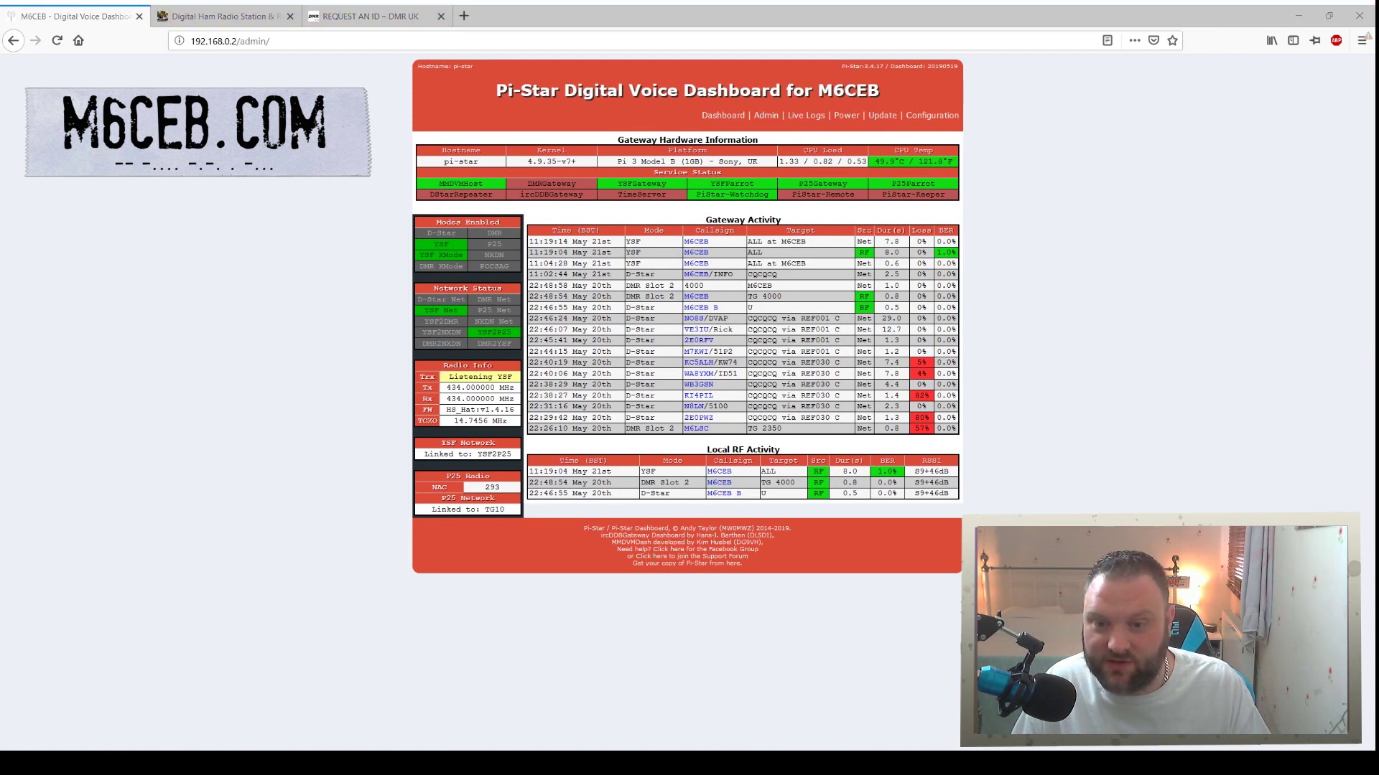
Restore the P25 startup host to '10200 - dvswitch.org', apply it, and return to the dashboard.
left_click(563, 600)
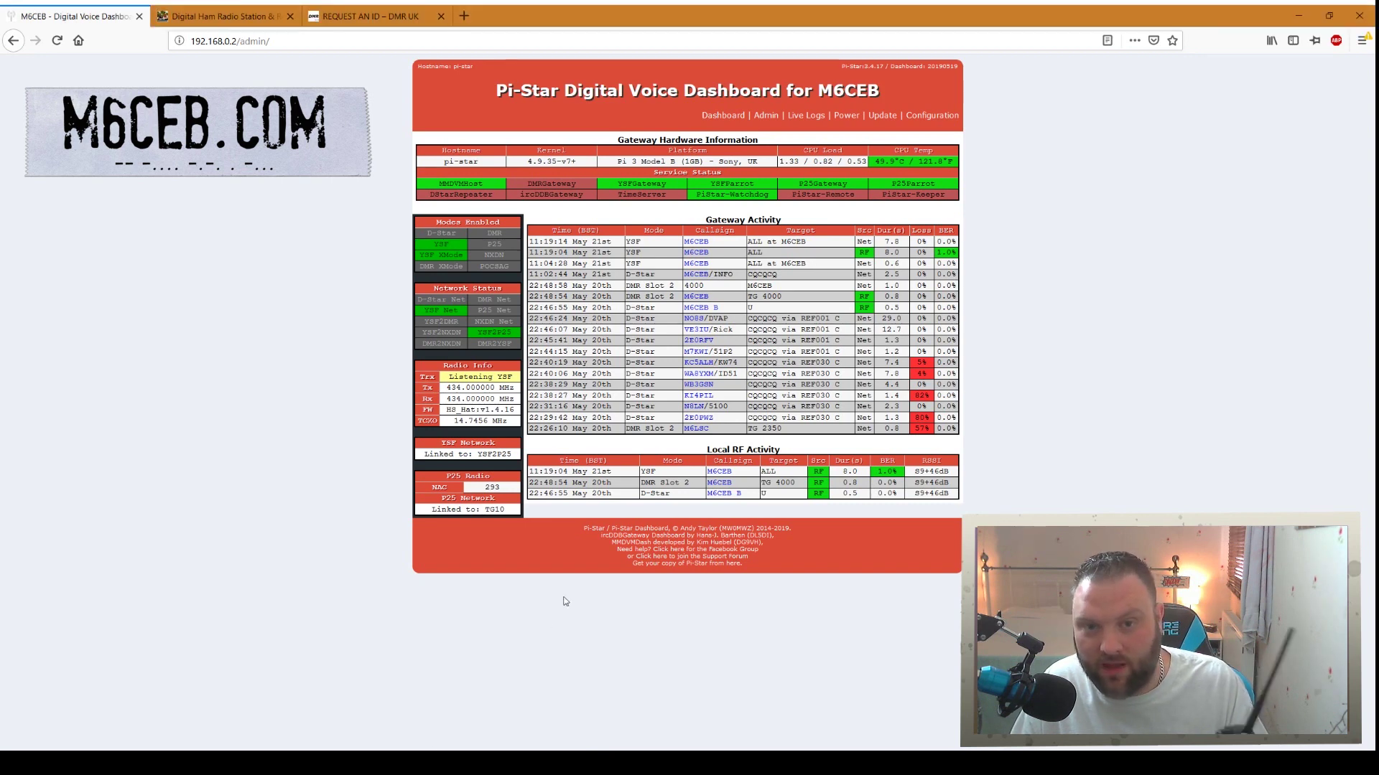
left_click(932, 115)
scroll(790, 459, "down", 5)
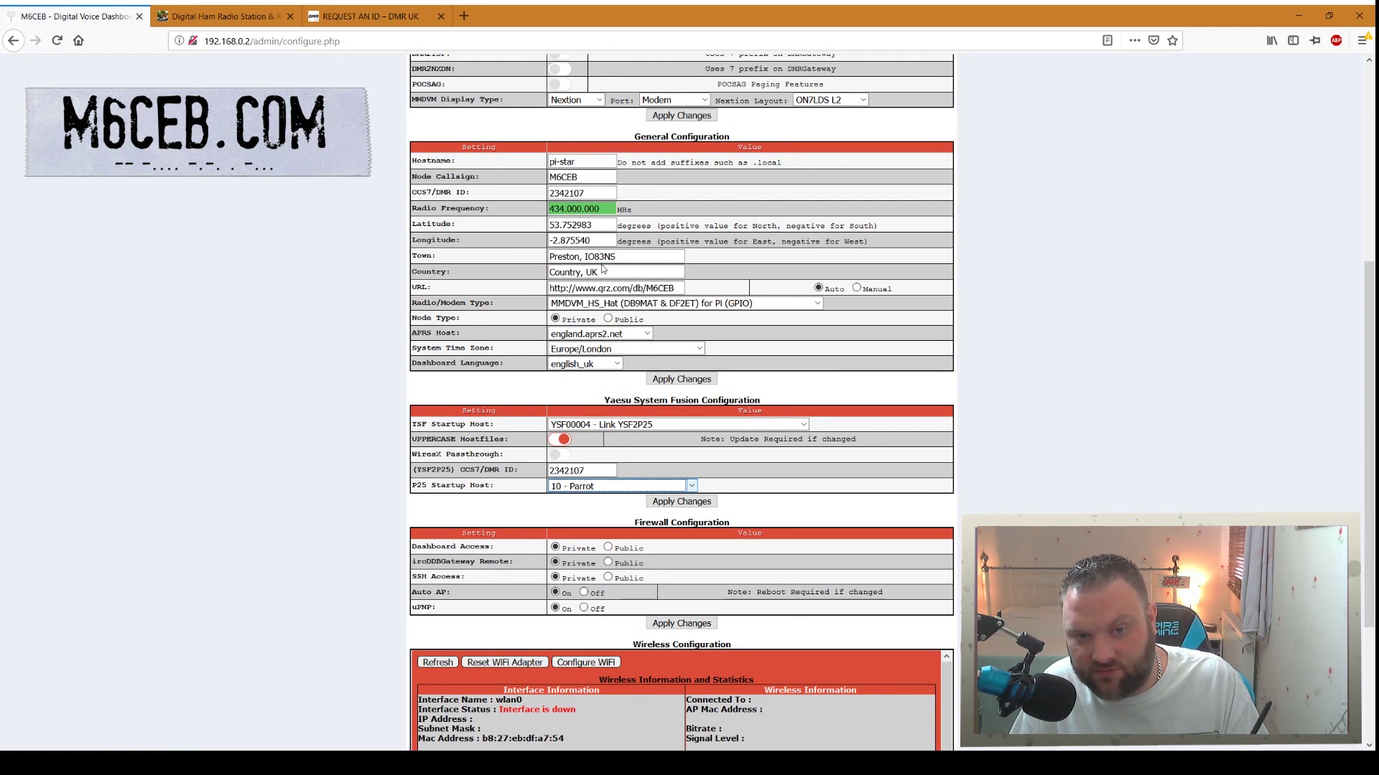
key("Down")
left_click(673, 502)
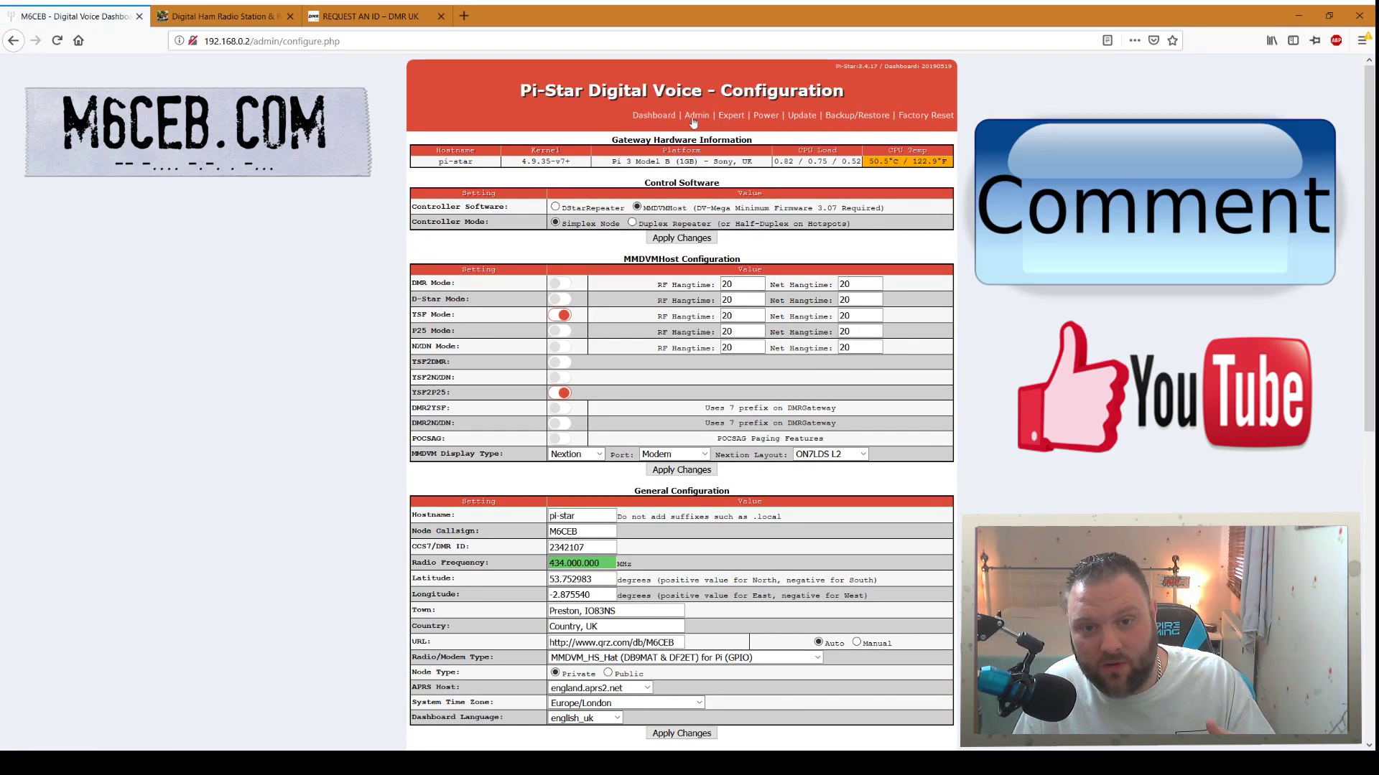
left_click(693, 117)
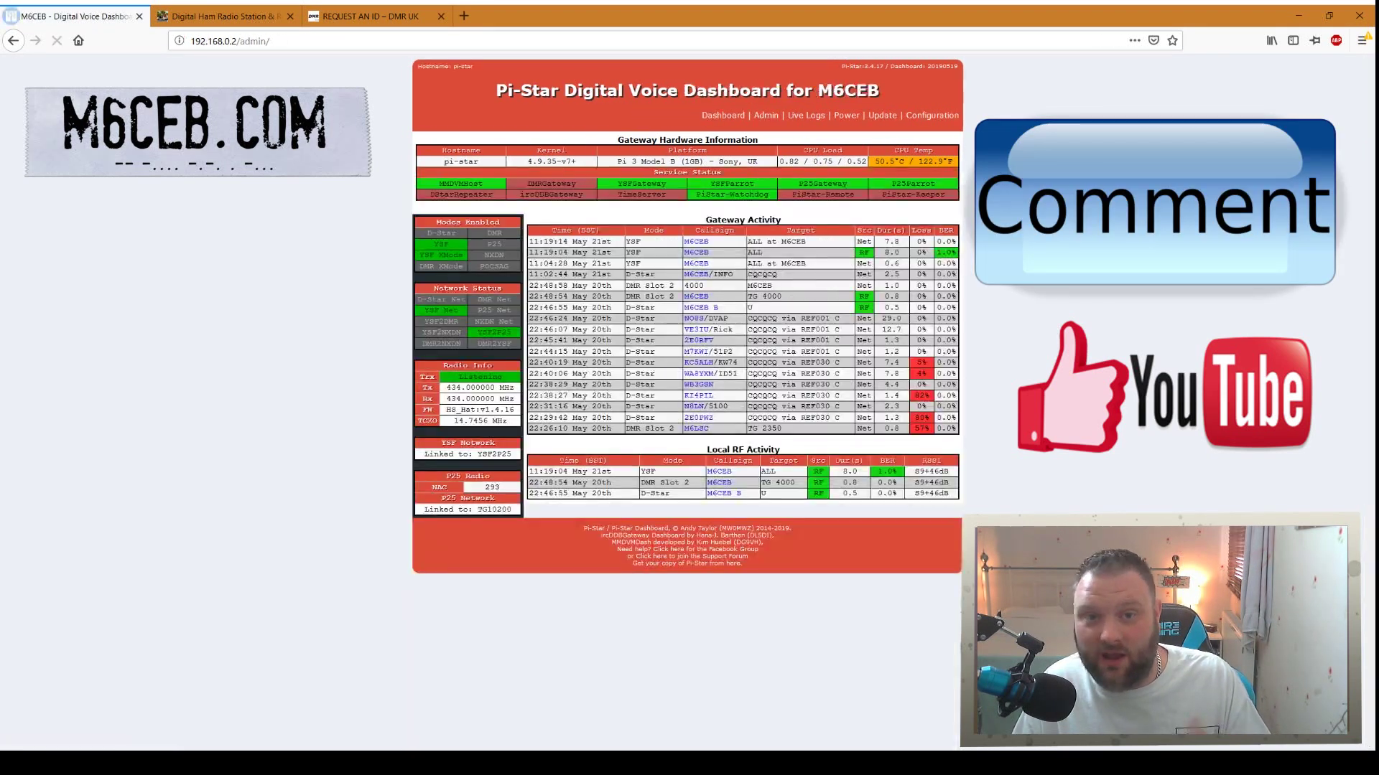